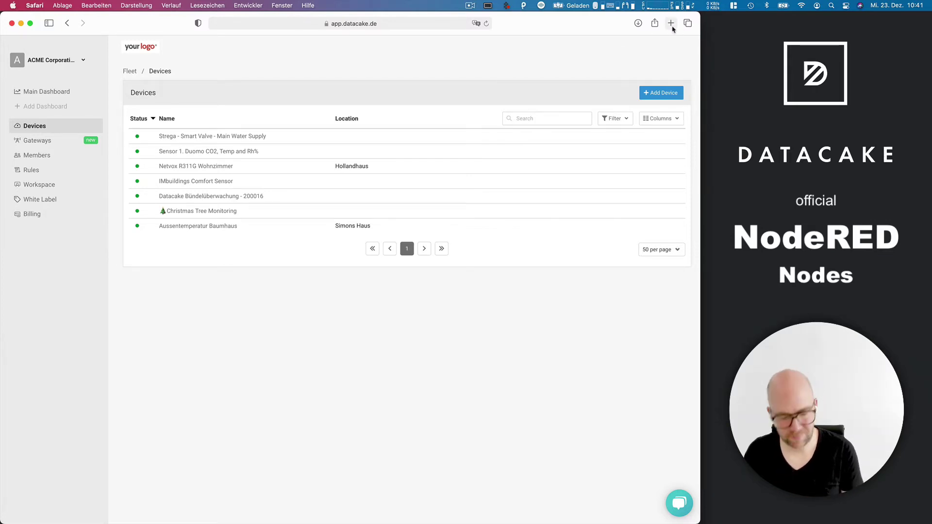
# - Switch from the Datacake devices page to the Node-RED editor showing empty Flow 2
pyautogui.press('super+Tab')
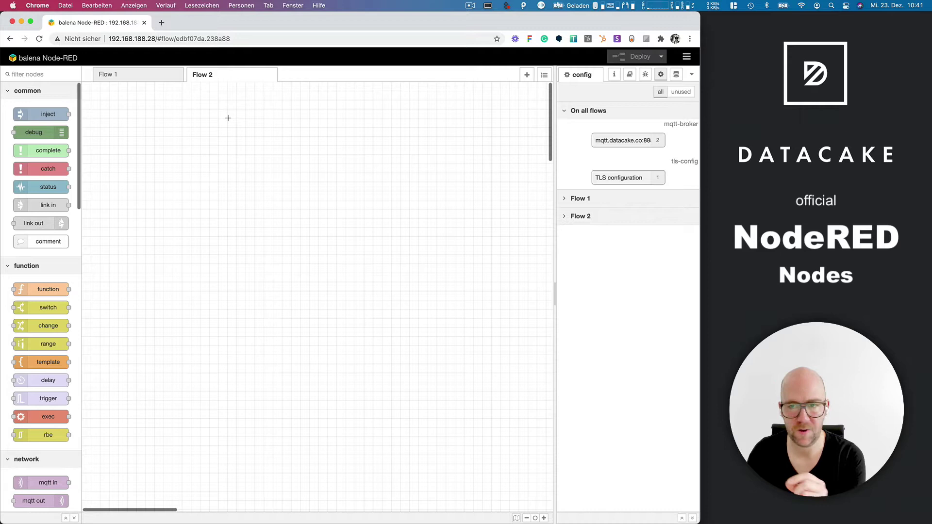
pyautogui.click(687, 57)
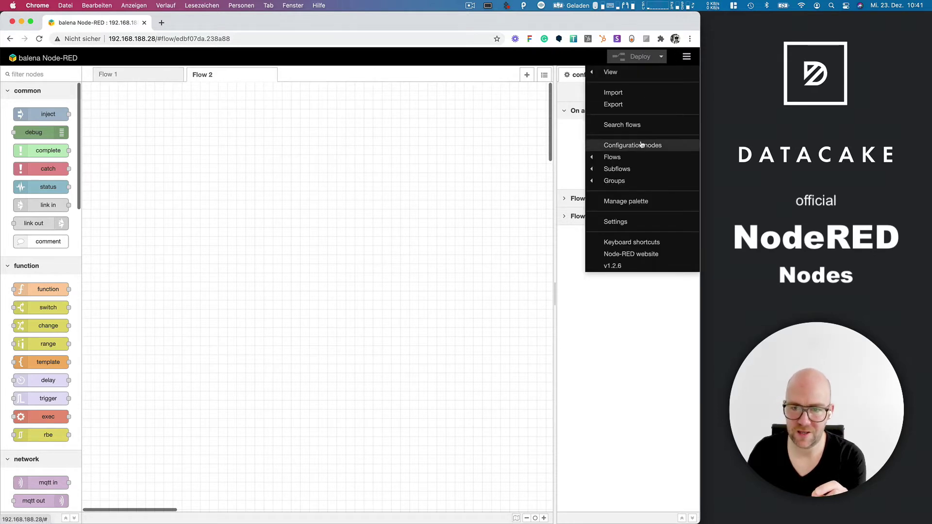
pyautogui.click(645, 201)
pyautogui.click(426, 114)
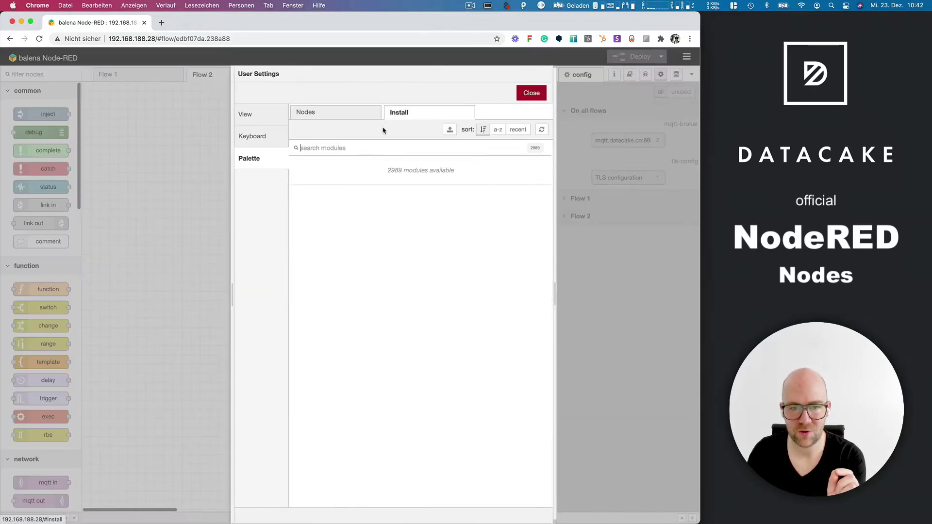
pyautogui.write('datacake')
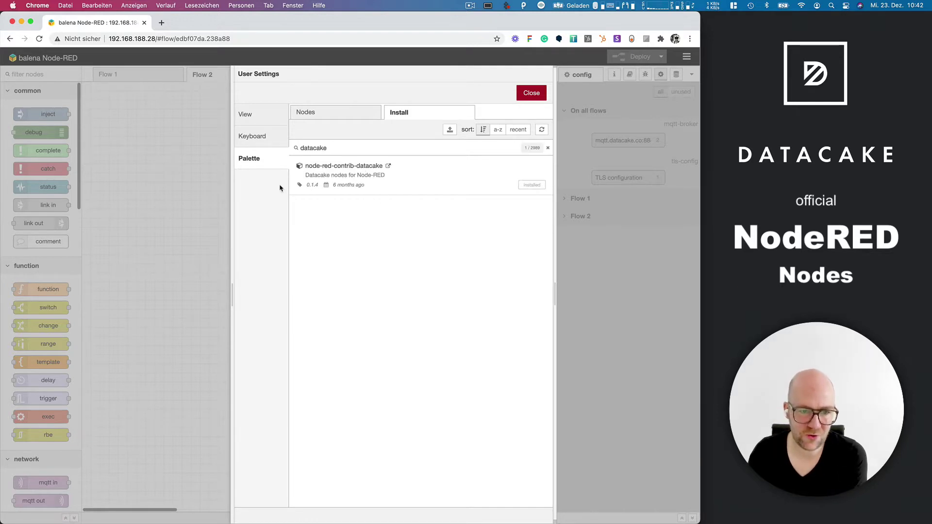
pyautogui.click(335, 112)
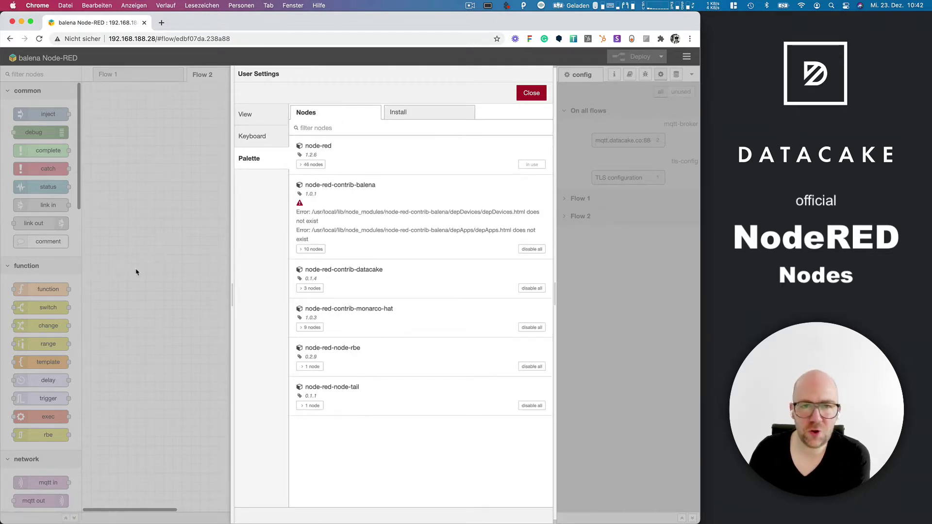
pyautogui.click(531, 92)
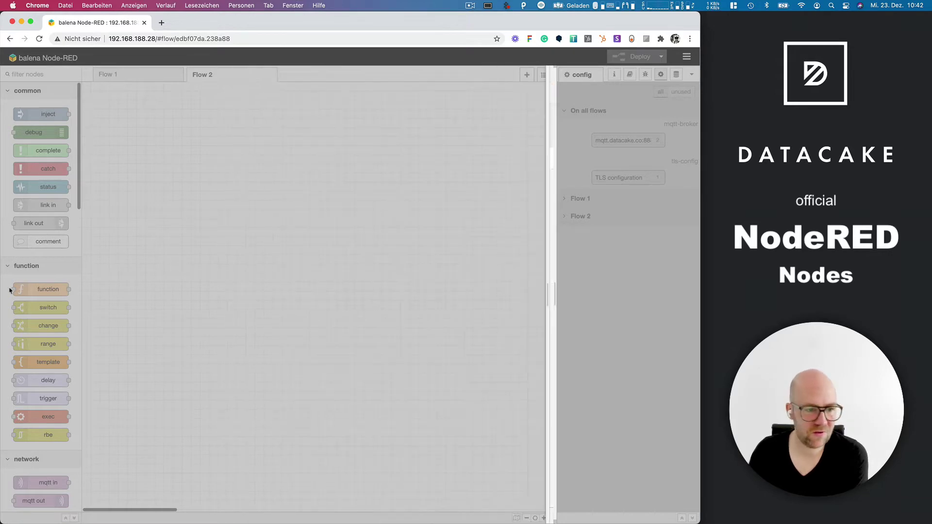
pyautogui.scroll(-5, 44, 292)
pyautogui.scroll(-10, 11, 289)
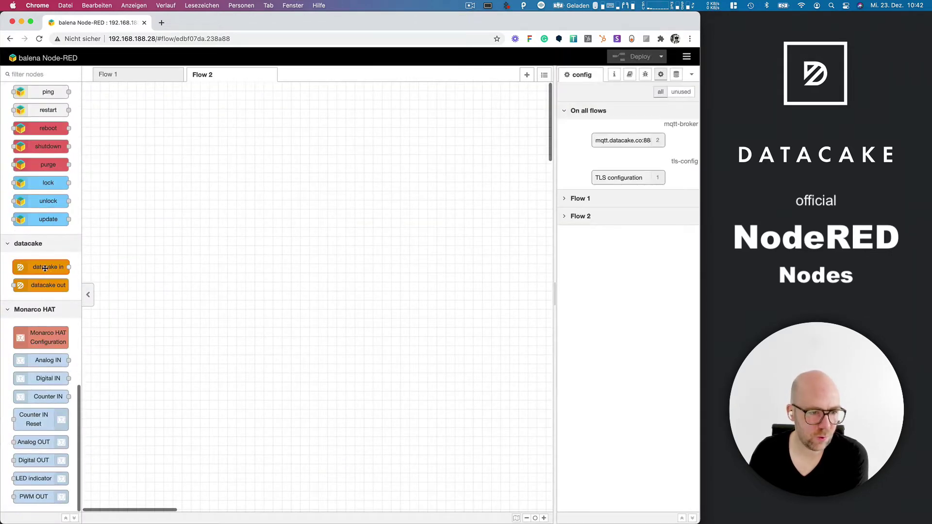
# - Place a datacake-in node and a debug node on Flow 2 and wire them together
pyautogui.moveTo(45, 268); pyautogui.dragTo(210, 182)
pyautogui.scroll(10, 34, 176)
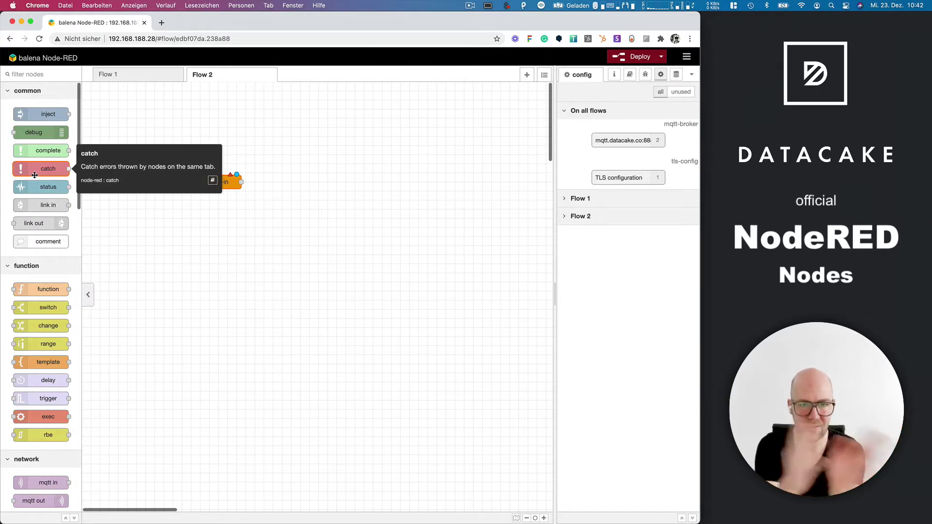
pyautogui.moveTo(34, 132); pyautogui.dragTo(332, 169)
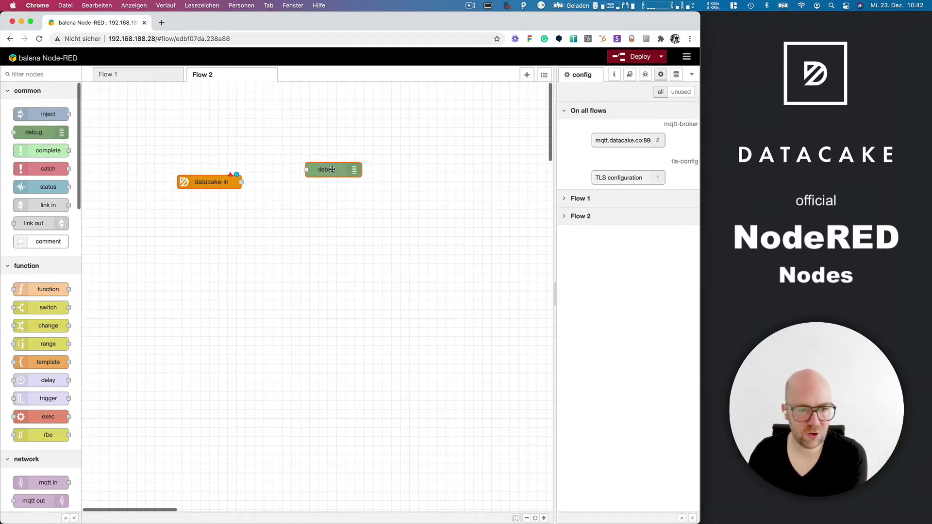
pyautogui.moveTo(242, 181); pyautogui.dragTo(316, 173)
# - Open the datacake-in node's properties and start a new Datacake configuration
pyautogui.click(220, 182)
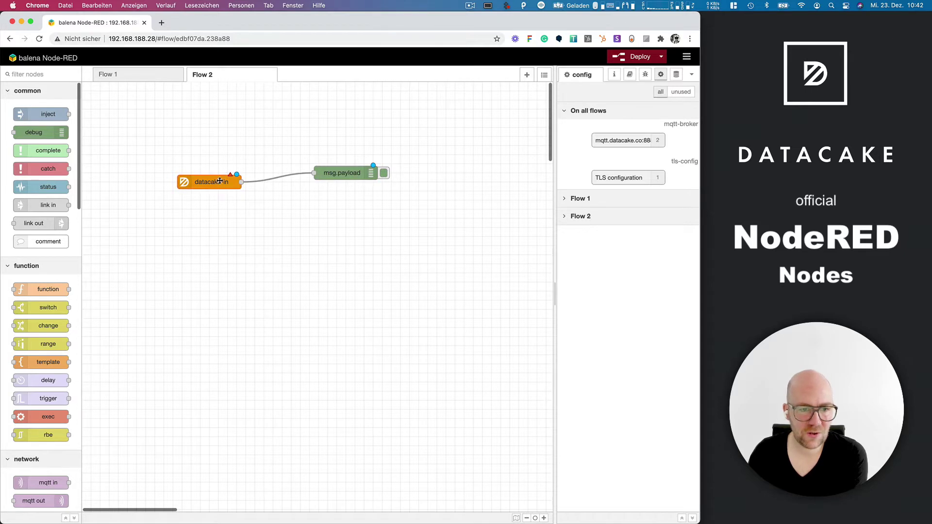
pyautogui.doubleClick(220, 181)
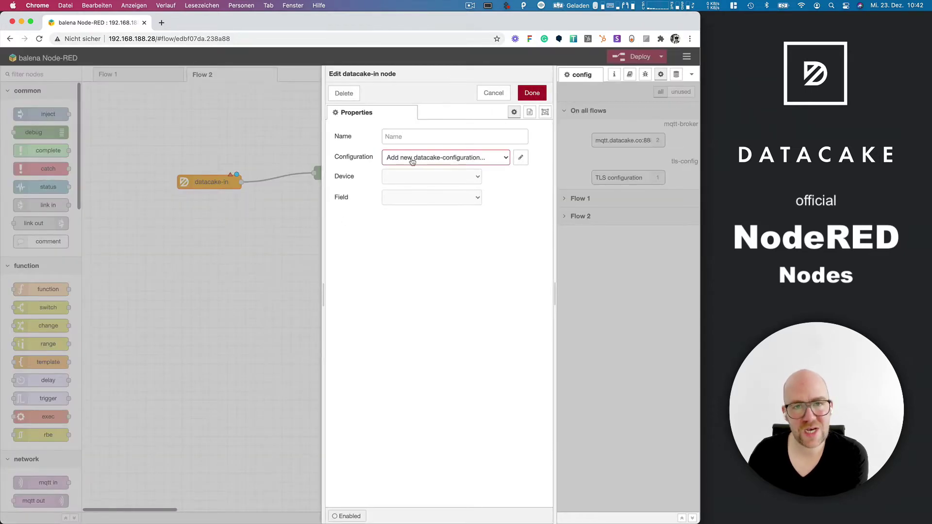
pyautogui.click(521, 157)
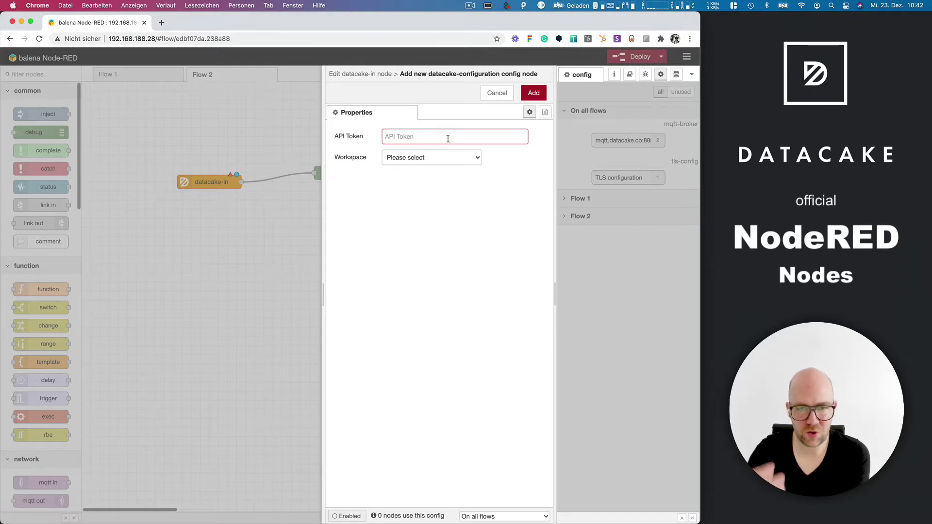
pyautogui.press('super+Tab')
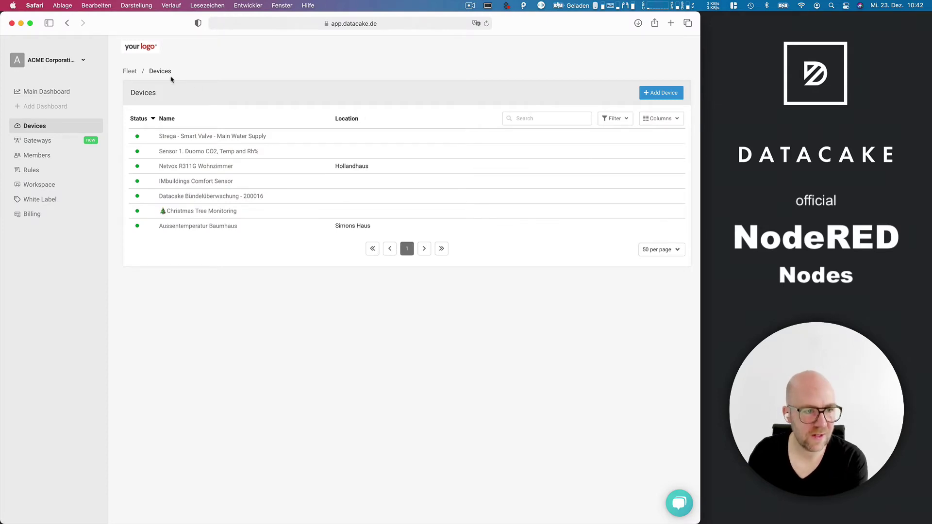
# - Create the API user 'Local Node RED Token' with device permissions for all devices
pyautogui.click(36, 156)
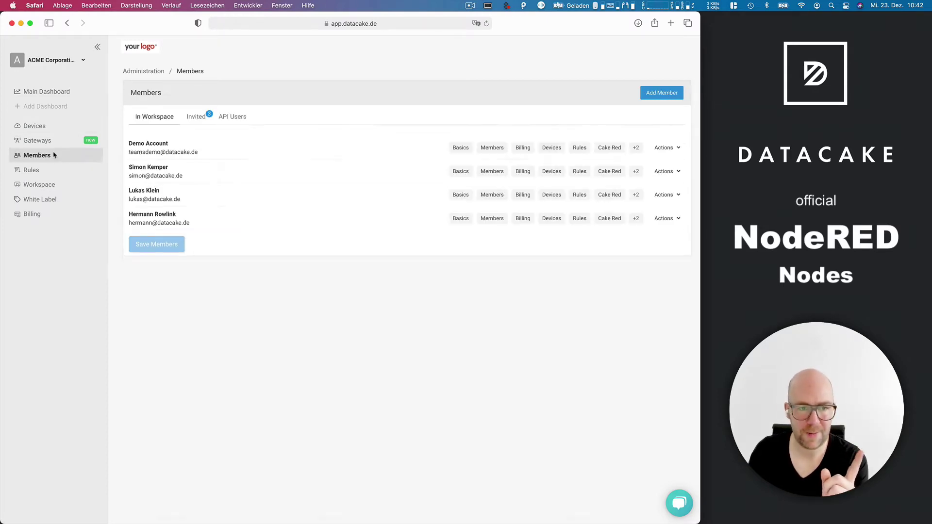
pyautogui.click(232, 117)
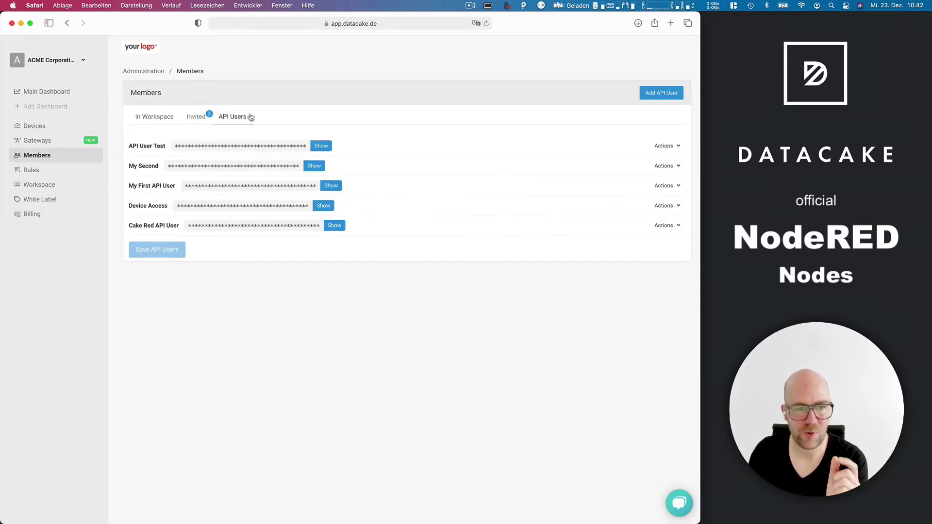
pyautogui.click(661, 93)
pyautogui.click(264, 180)
pyautogui.write('Local Node RED Token')
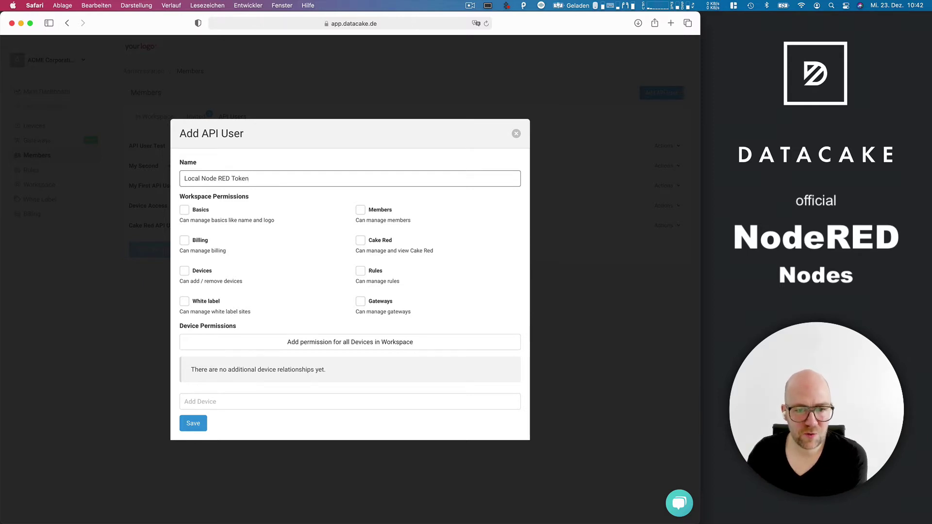
pyautogui.click(185, 271)
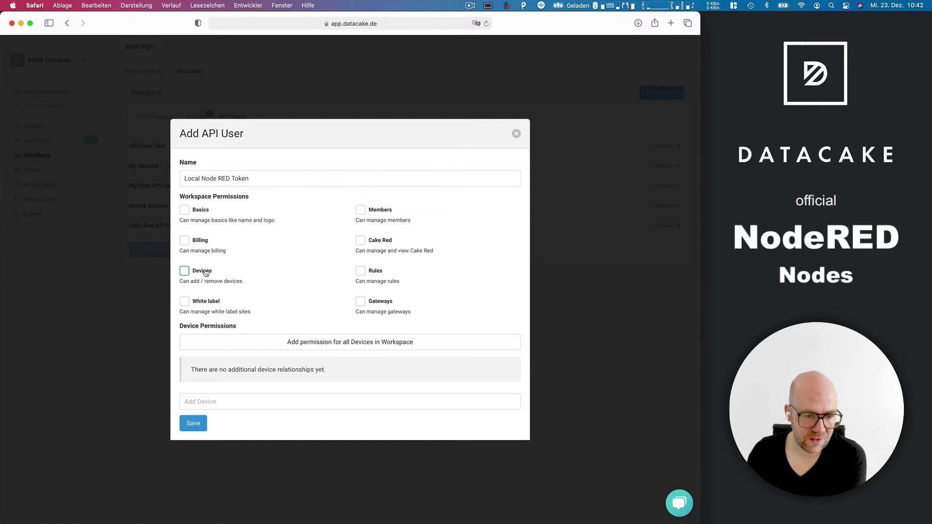
pyautogui.click(357, 343)
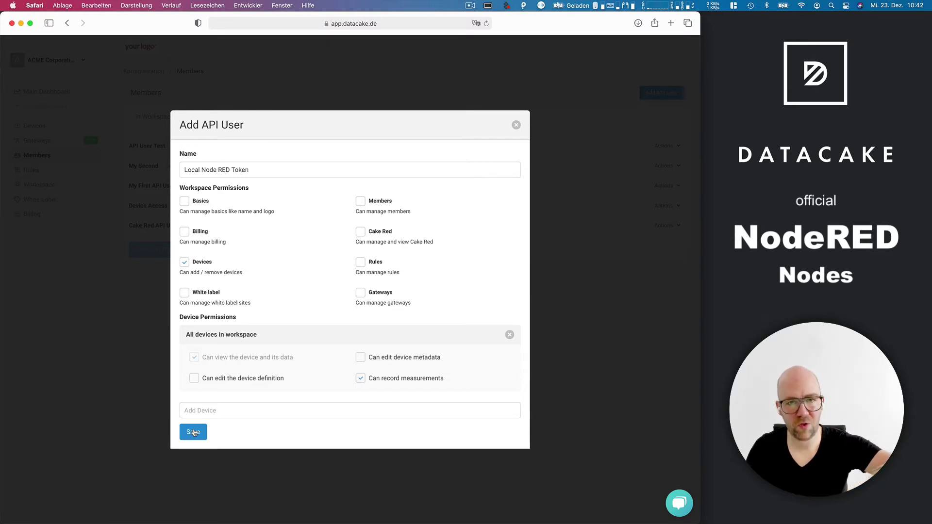
pyautogui.click(195, 434)
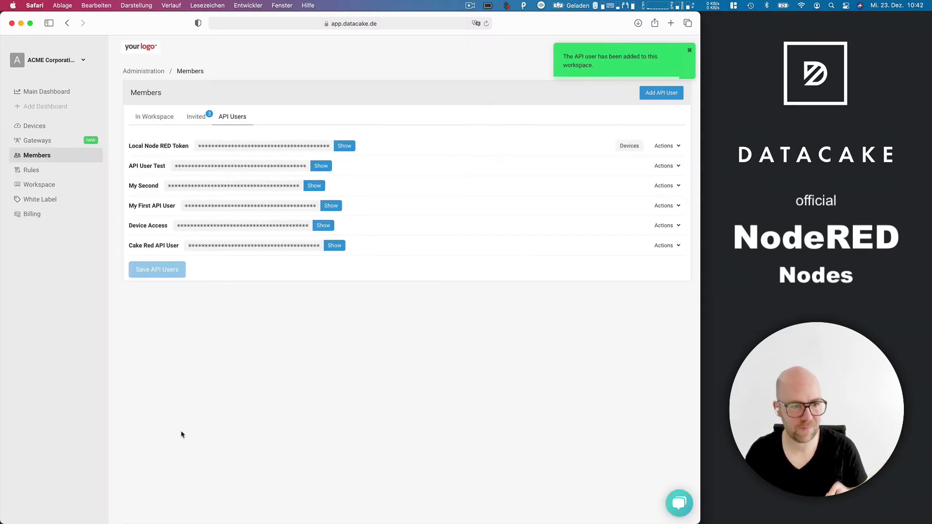
# - Reveal and copy the new API user's token, then return to Node-RED
pyautogui.click(345, 146)
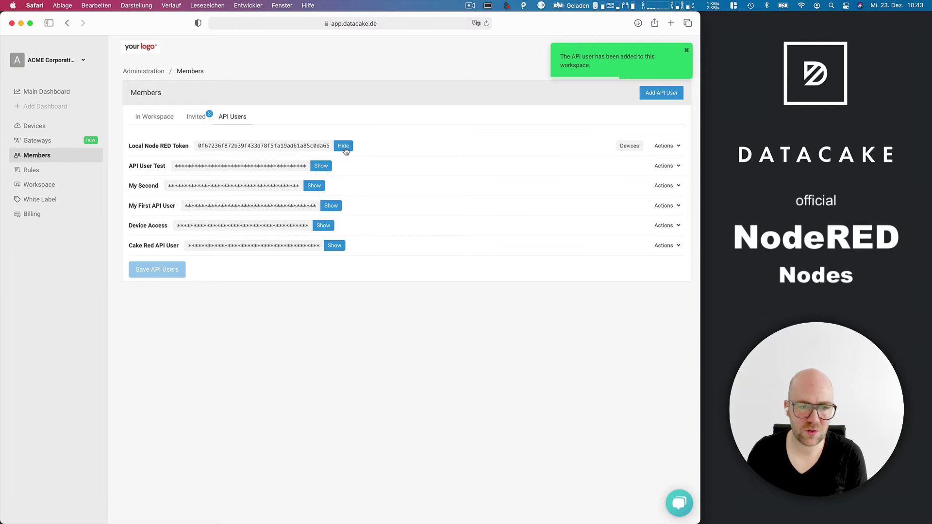
pyautogui.doubleClick(283, 146)
pyautogui.press('super+c')
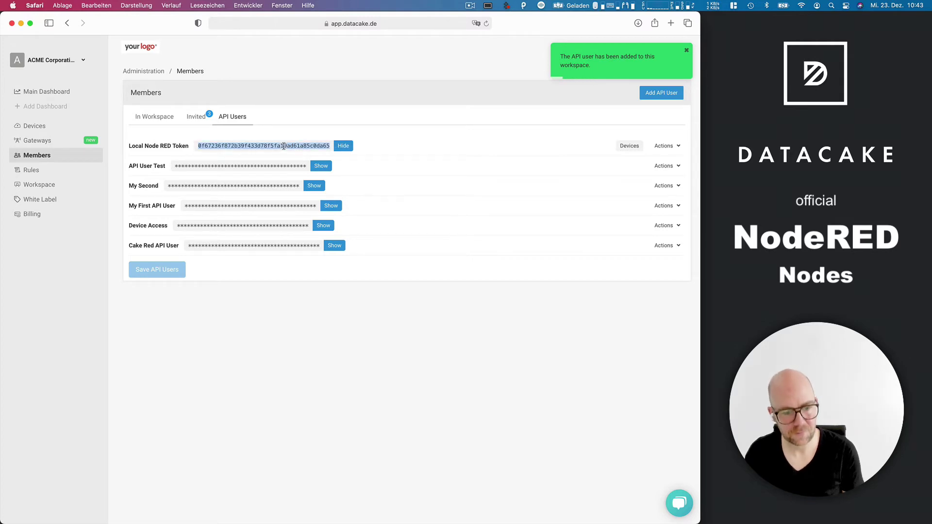
pyautogui.press('super+Tab')
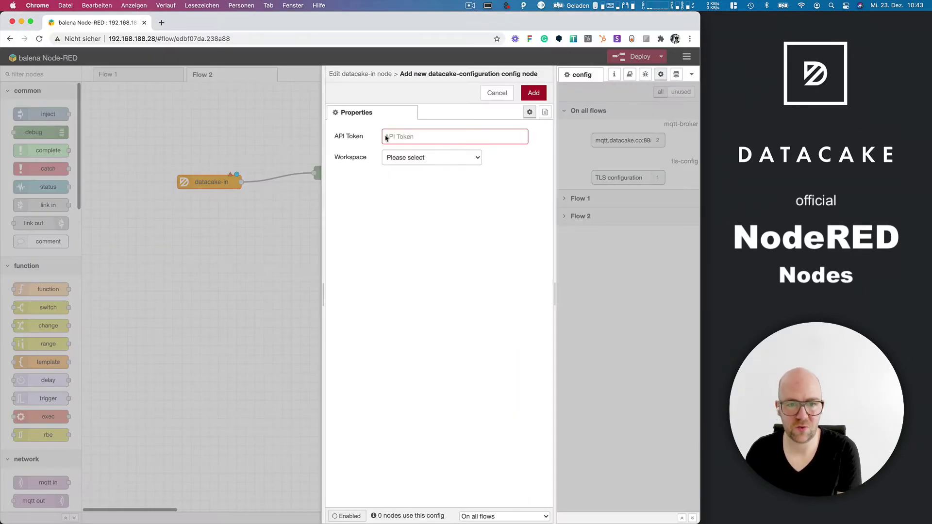
# - Paste the API token, choose the ACME Corporation workspace, and add the configuration
pyautogui.press('super+v')
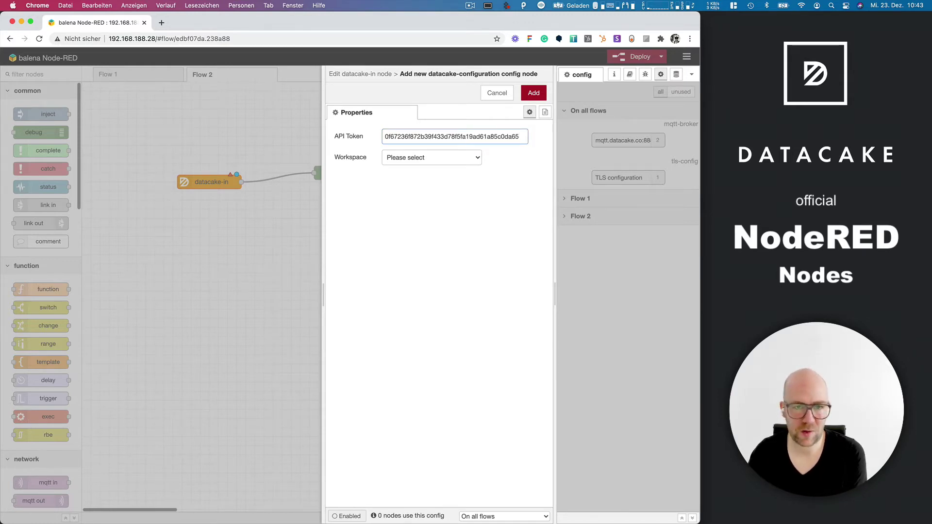
pyautogui.click(432, 157)
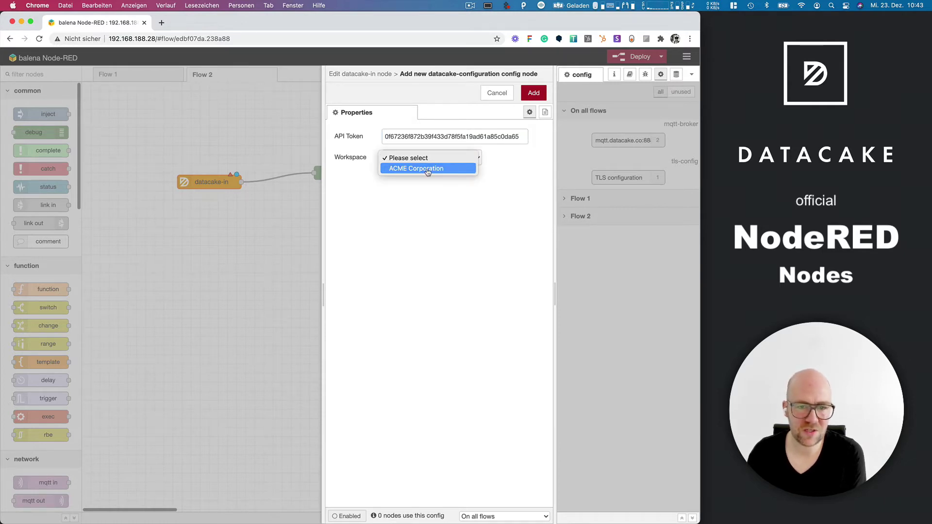
pyautogui.click(427, 170)
pyautogui.press('super+Tab')
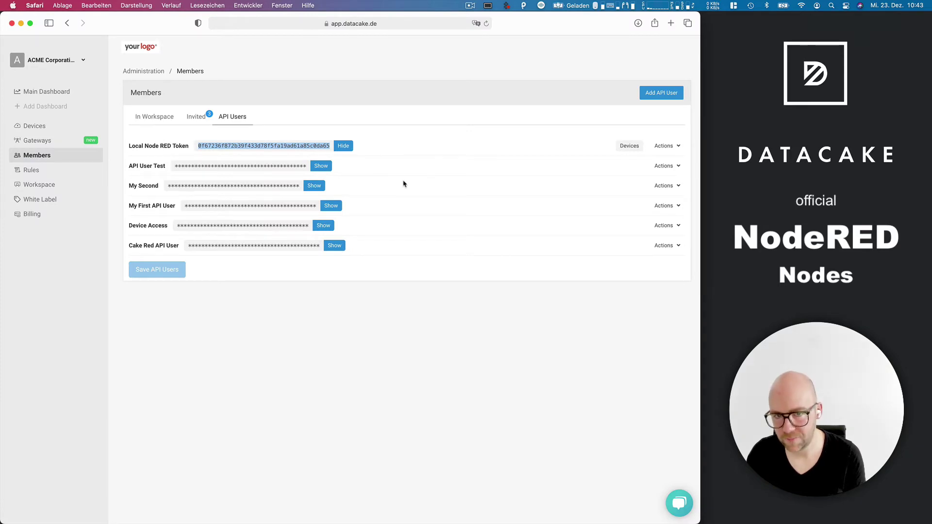
pyautogui.press('super+Tab')
pyautogui.click(543, 92)
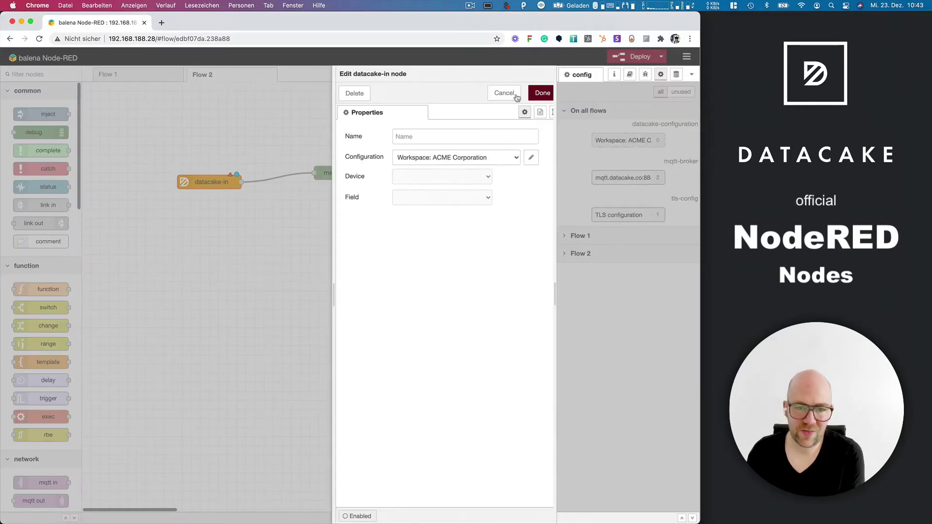
# - Pick Christmas Tree Monitoring from the Device list and keep Field on All Measurements
pyautogui.click(440, 178)
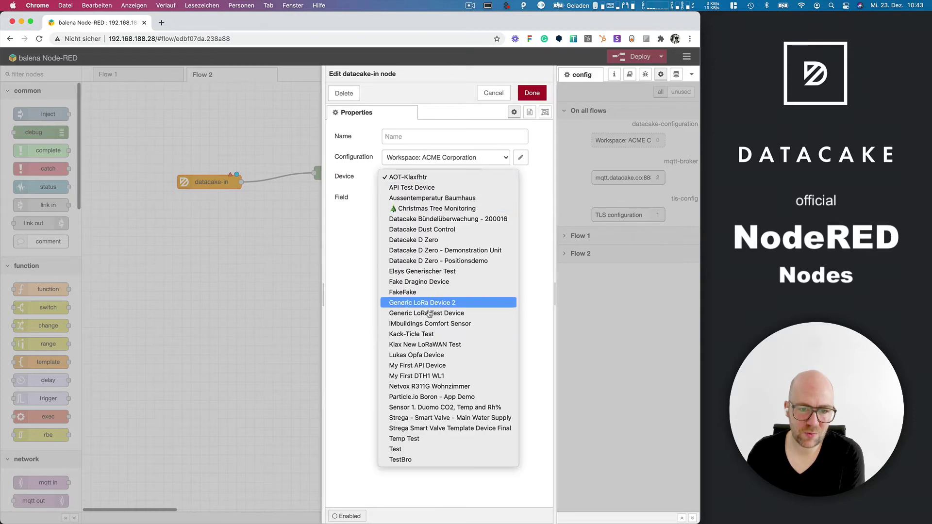
pyautogui.click(346, 282)
pyautogui.click(431, 178)
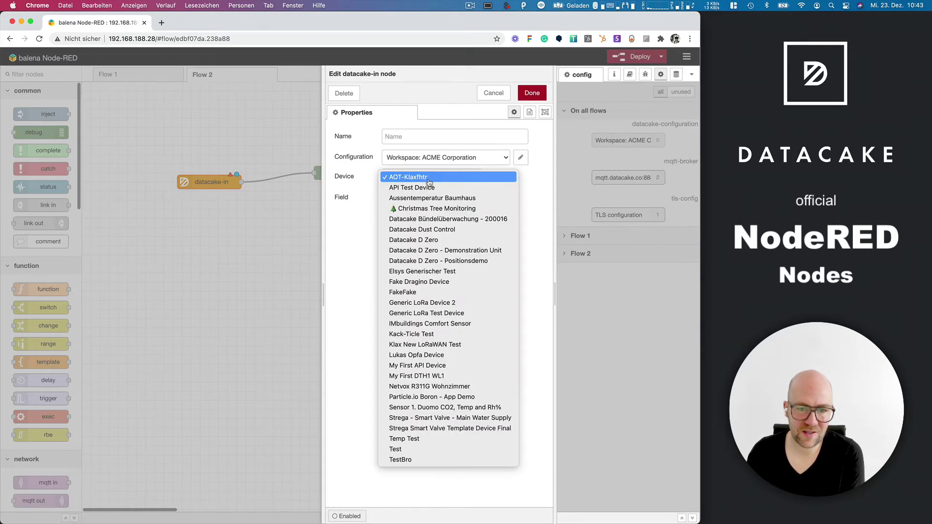
pyautogui.click(432, 210)
pyautogui.click(432, 198)
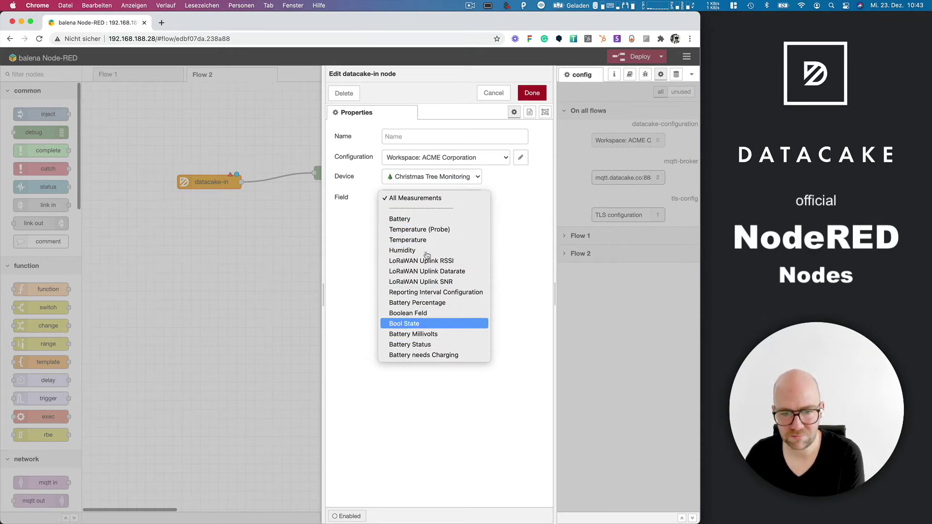
pyautogui.click(523, 204)
pyautogui.press('super+Tab')
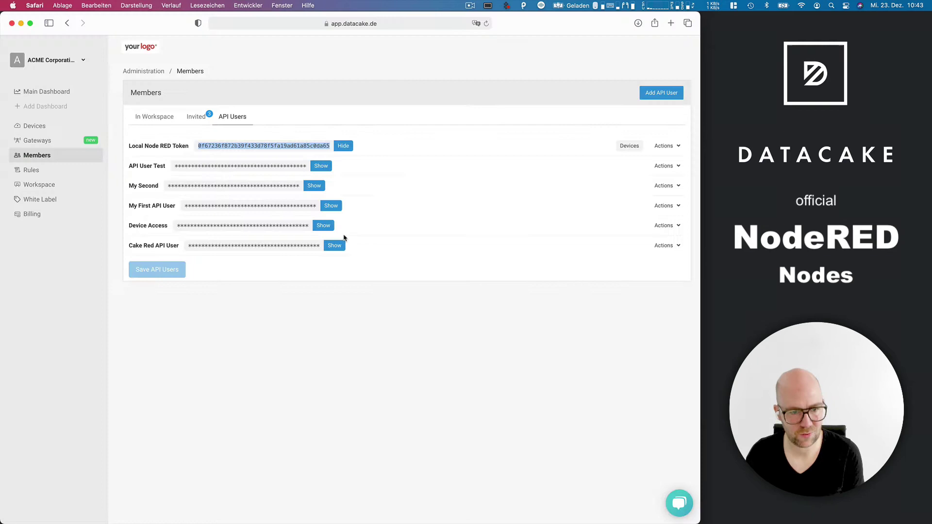
pyautogui.click(34, 126)
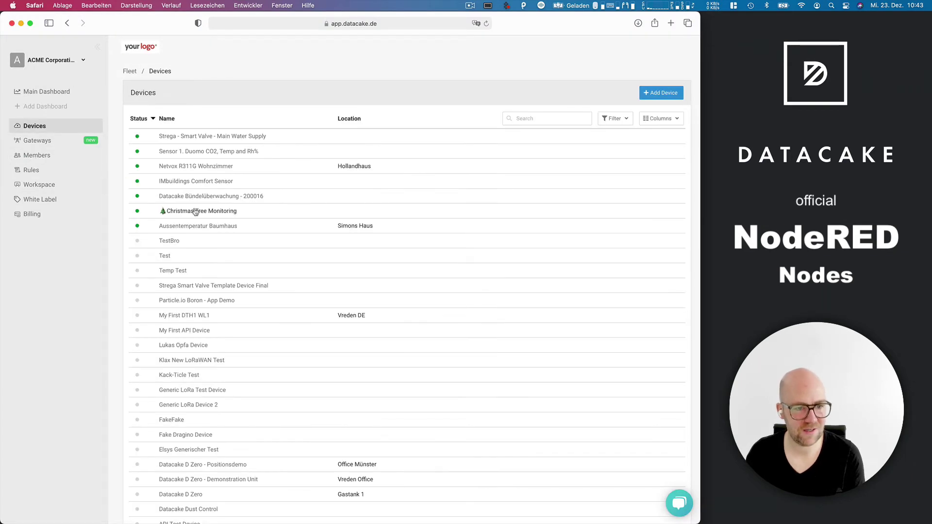
pyautogui.click(204, 212)
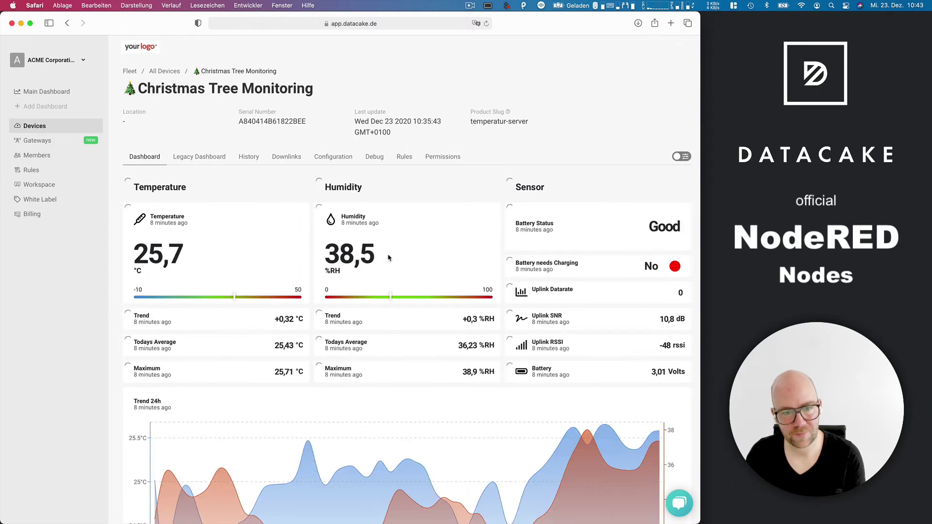
pyautogui.press('super+Tab')
# - Keep All Measurements as the field and save the datacake-in node settings
pyautogui.click(432, 198)
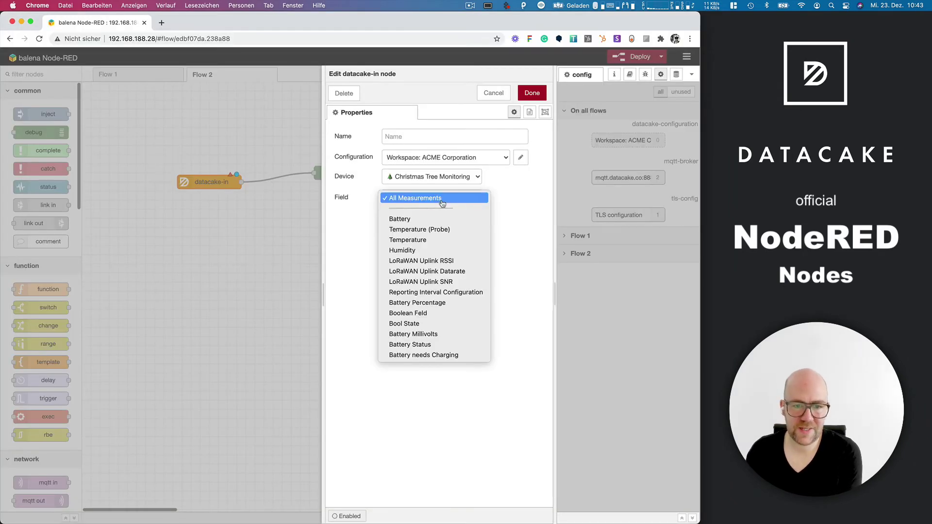
pyautogui.click(432, 198)
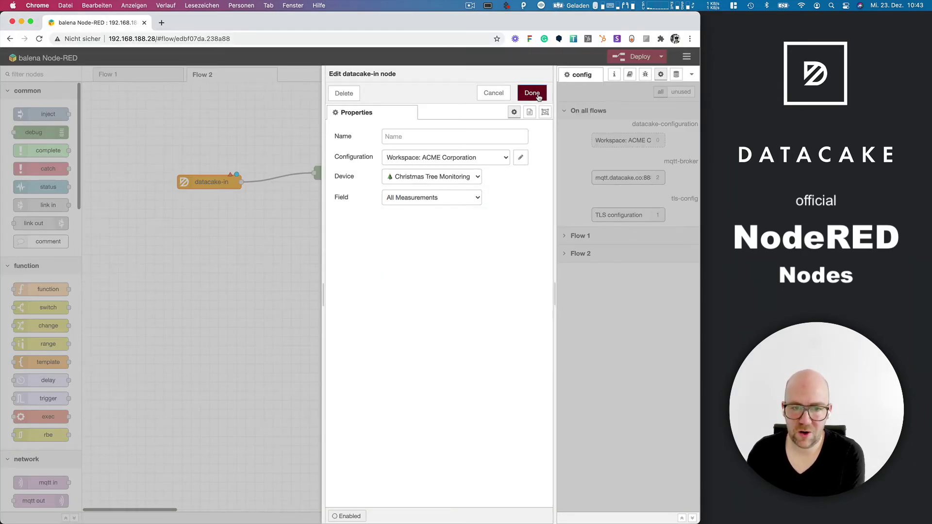
pyautogui.click(532, 93)
pyautogui.click(217, 176)
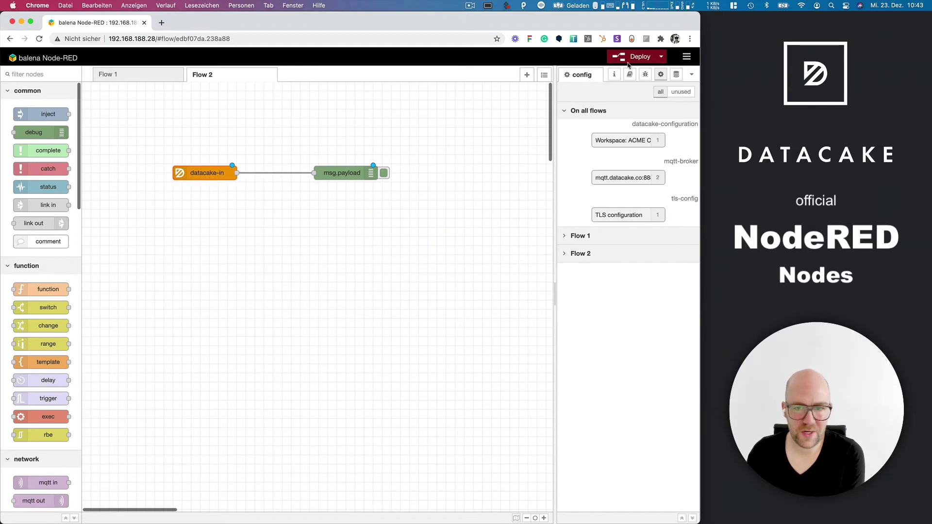
# - Deploy the flow and show the incoming messages in the debug sidebar
pyautogui.click(639, 57)
pyautogui.click(646, 74)
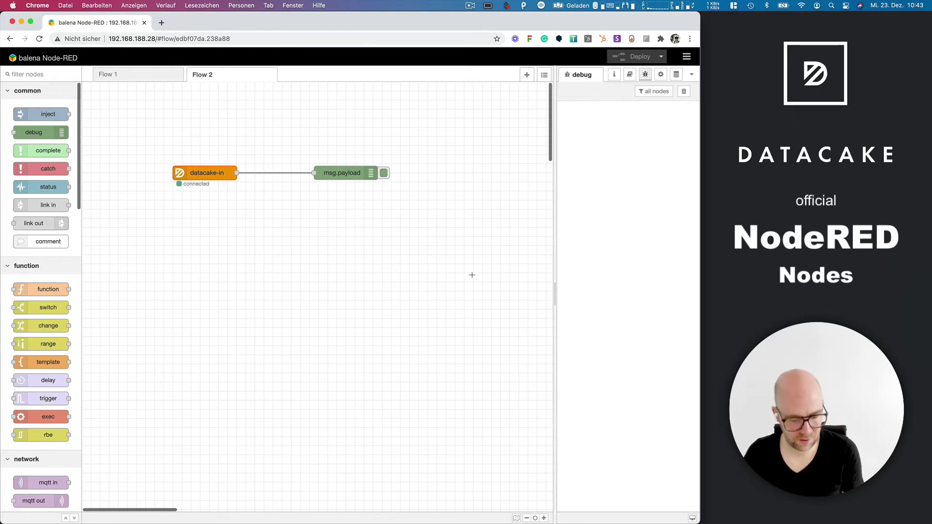
pyautogui.press('super+Tab')
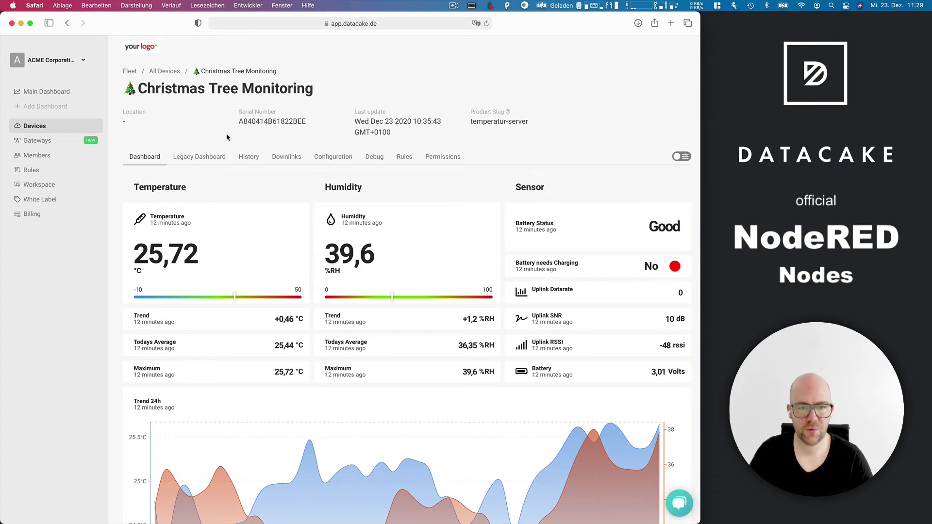
# - Check the humidity reading 39,6 and the device's debug log, then return to Node-RED
pyautogui.moveTo(383, 257); pyautogui.dragTo(327, 254)
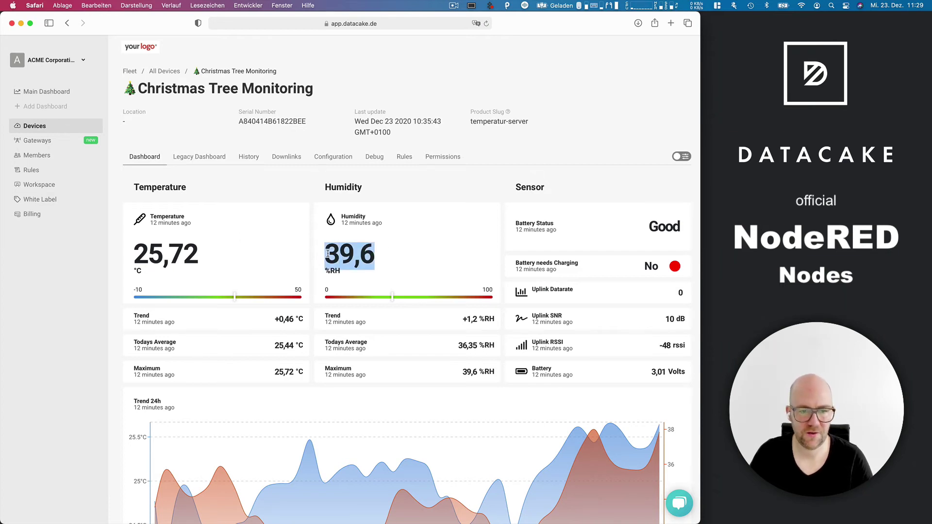
pyautogui.click(374, 157)
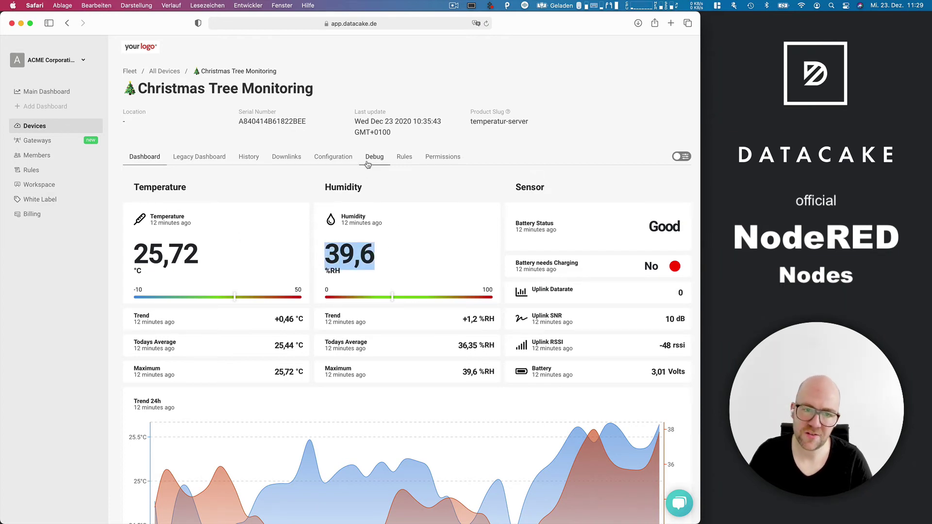
pyautogui.scroll(-3, 291, 331)
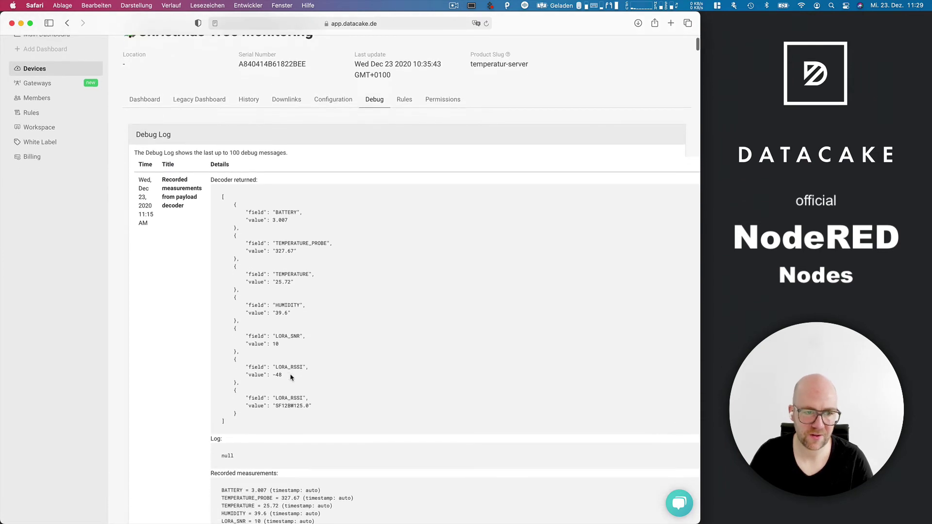
pyautogui.scroll(-3, 245, 403)
pyautogui.scroll(-1, 245, 403)
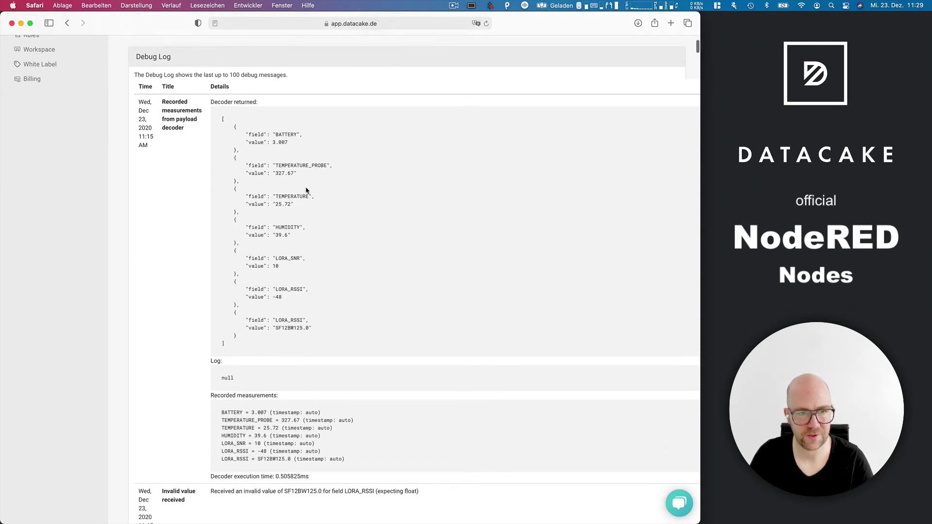
pyautogui.scroll(5, 307, 190)
pyautogui.click(145, 123)
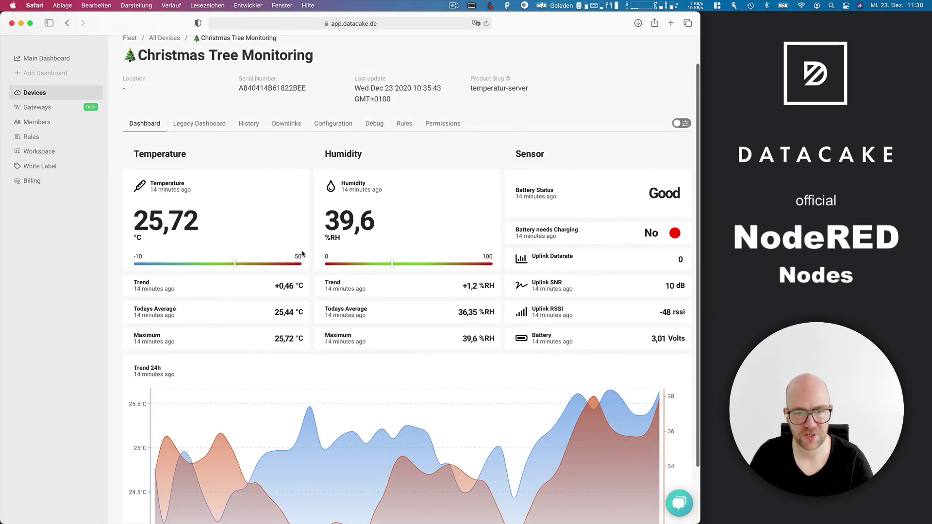
pyautogui.press('super+Tab')
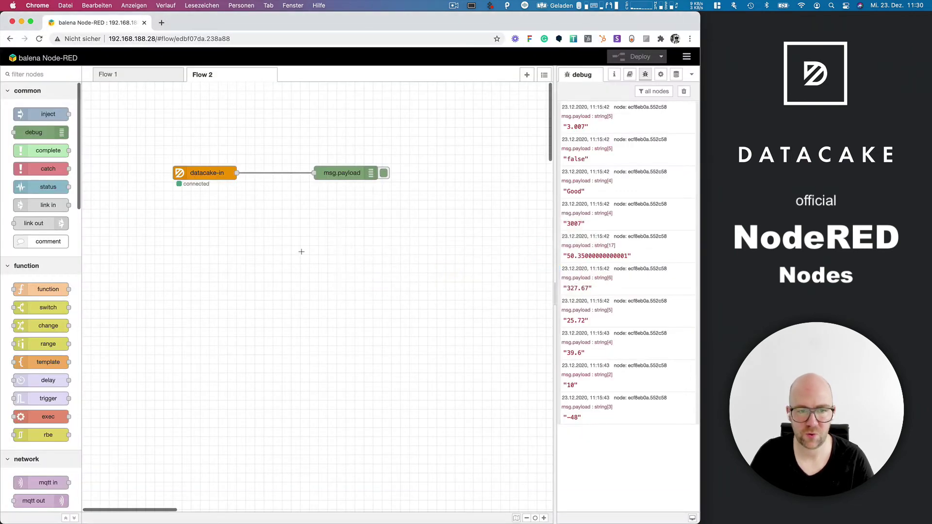
pyautogui.click(343, 173)
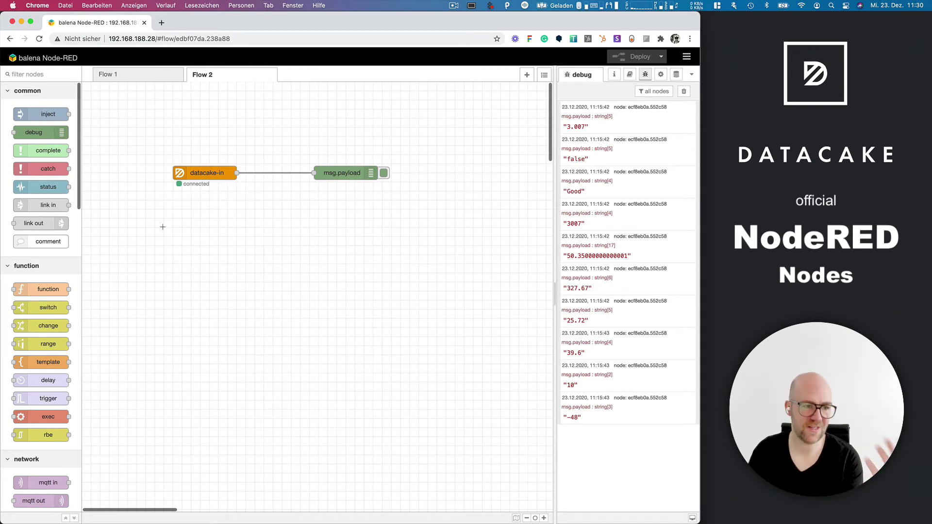
pyautogui.scroll(-10, 49, 218)
pyautogui.scroll(-5, 49, 291)
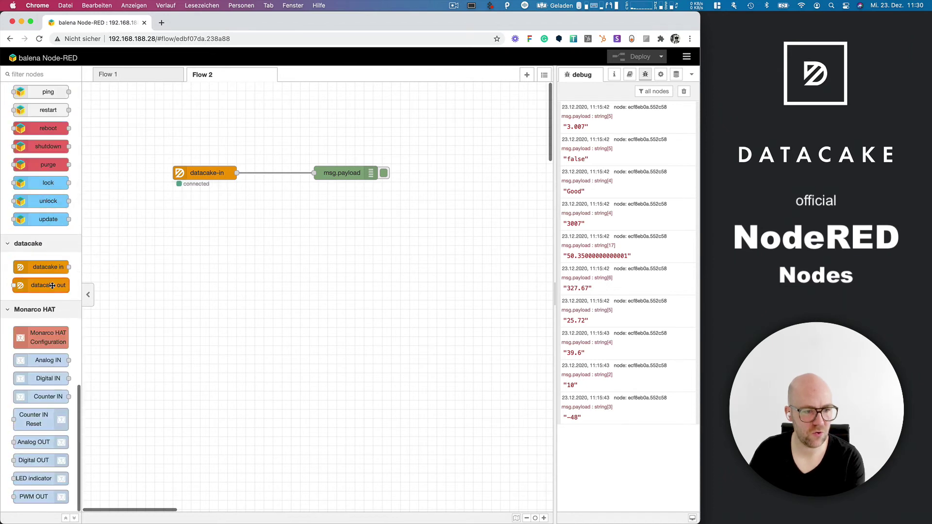
# - Add a datacake-out node using ACME Corporation, Christmas Tree Monitoring and the Temperature (Probe) field
pyautogui.moveTo(52, 284); pyautogui.dragTo(378, 211)
pyautogui.doubleClick(386, 210)
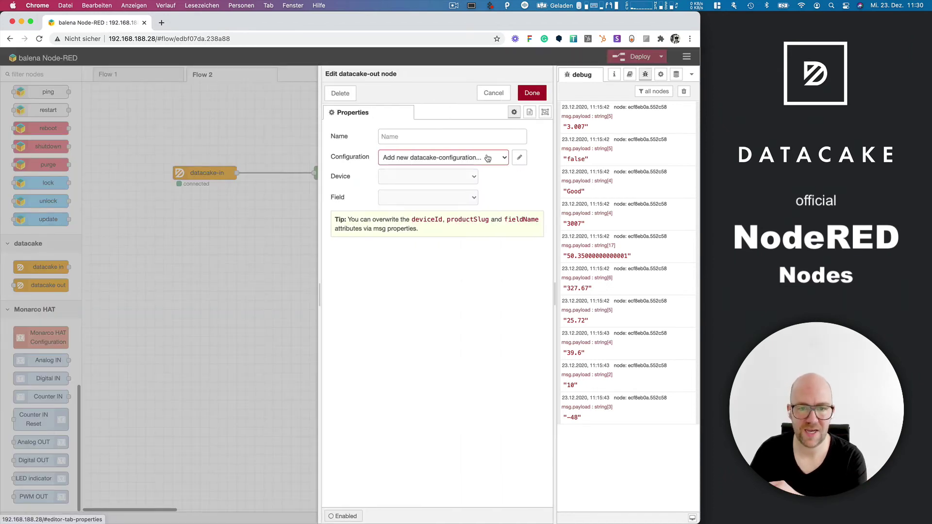
pyautogui.click(487, 158)
pyautogui.click(437, 150)
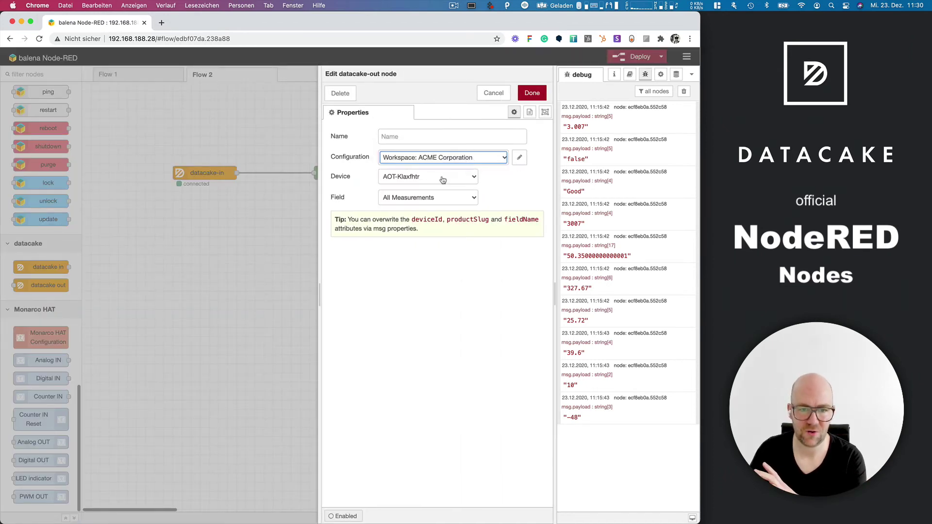
pyautogui.click(443, 176)
pyautogui.click(437, 198)
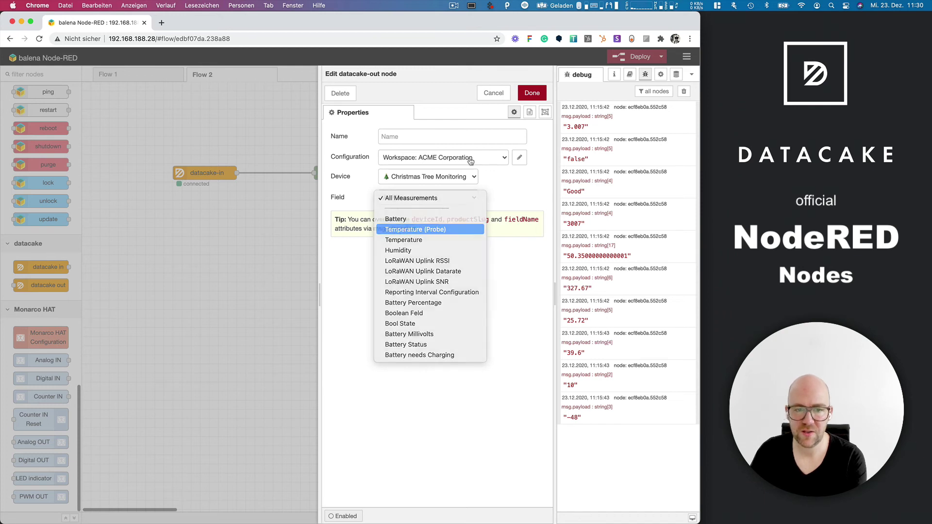
pyautogui.click(415, 230)
pyautogui.click(531, 92)
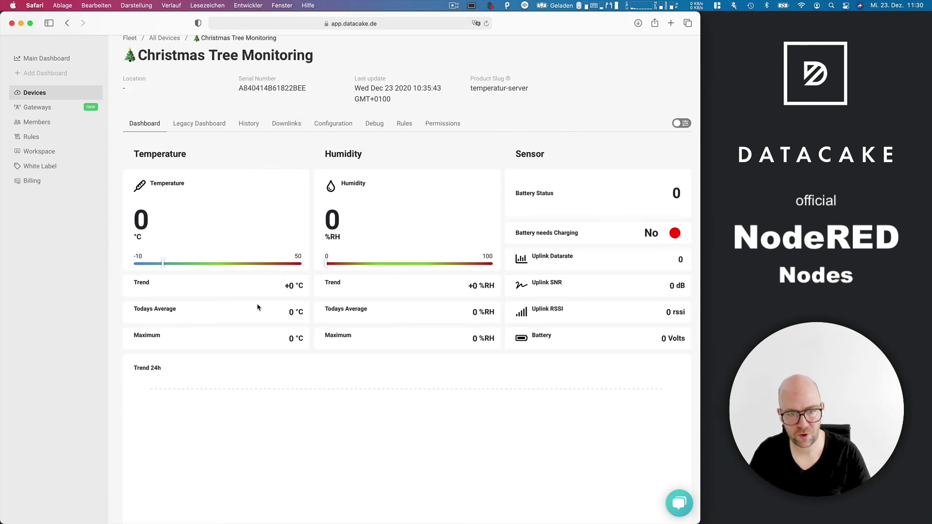
pyautogui.scroll(2, 274, 104)
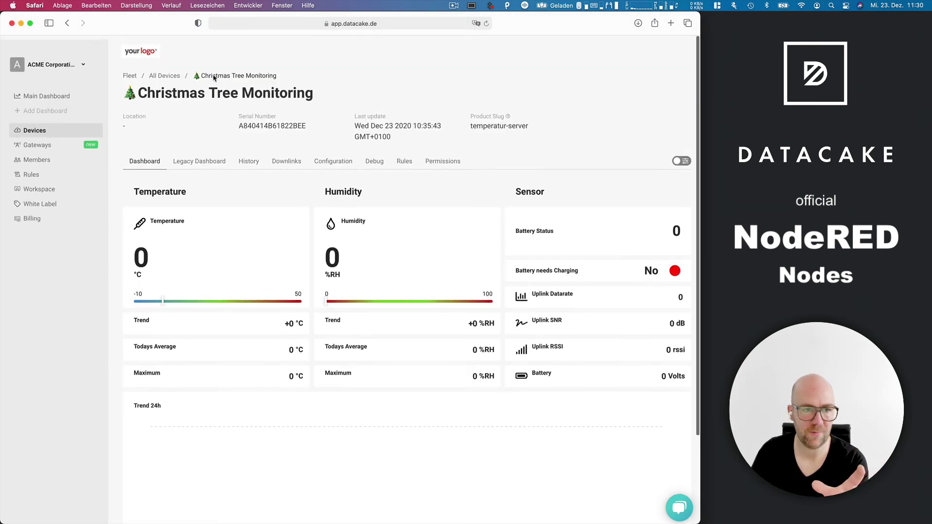
# - Reopen Christmas Tree Monitoring from the Datacake devices list
pyautogui.click(165, 75)
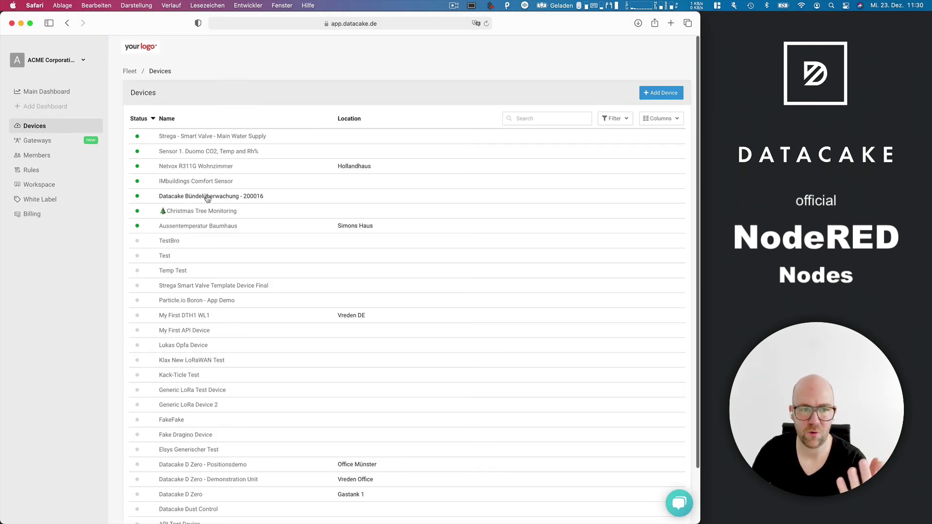
pyautogui.click(197, 212)
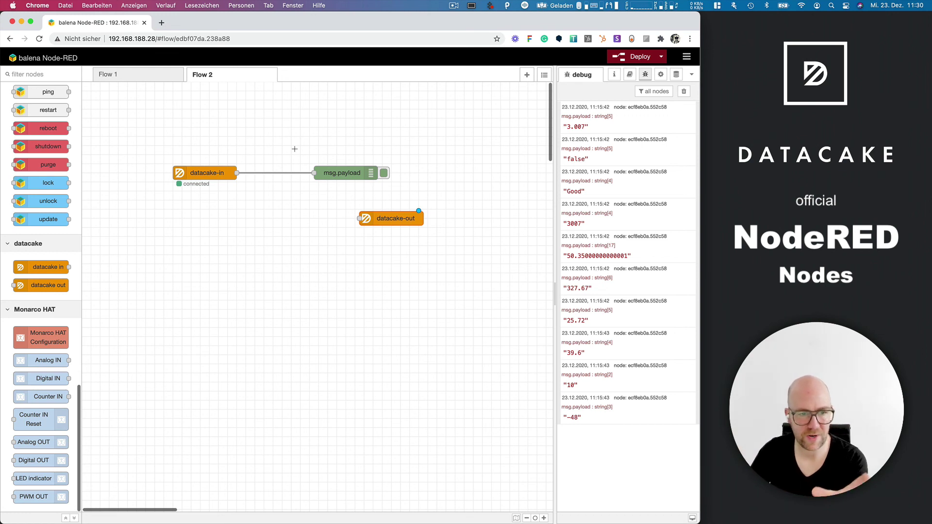
pyautogui.click(216, 175)
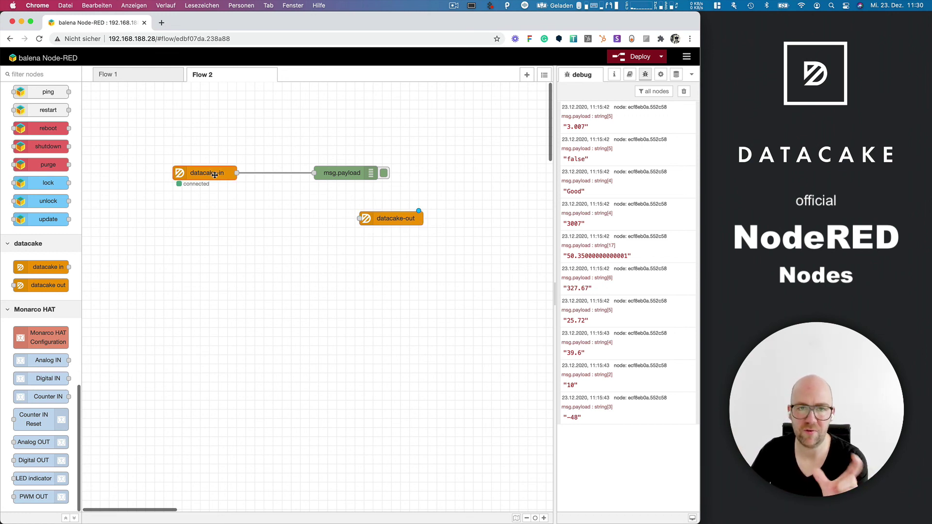